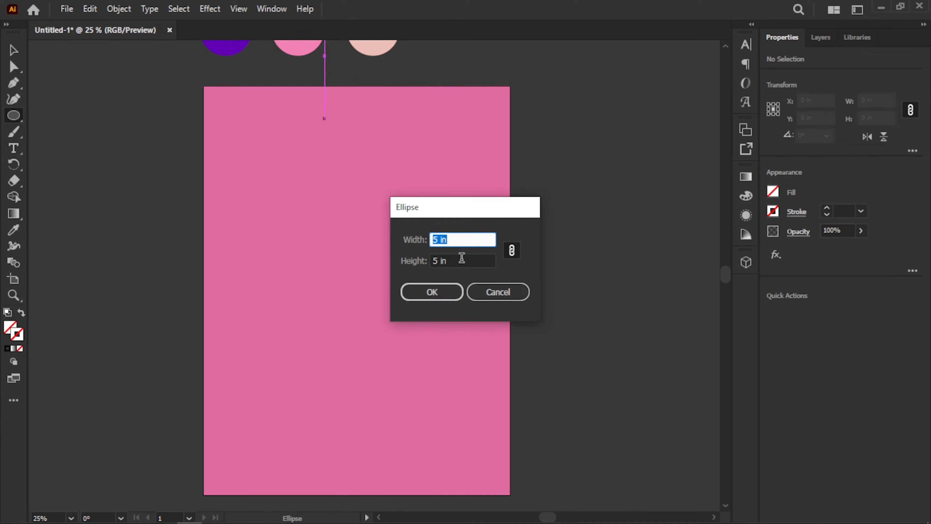
# Create a 5 in by 5 in circle and fill it with the purple from the colour swatch circle above the artboard
pyautogui.click(443, 289)
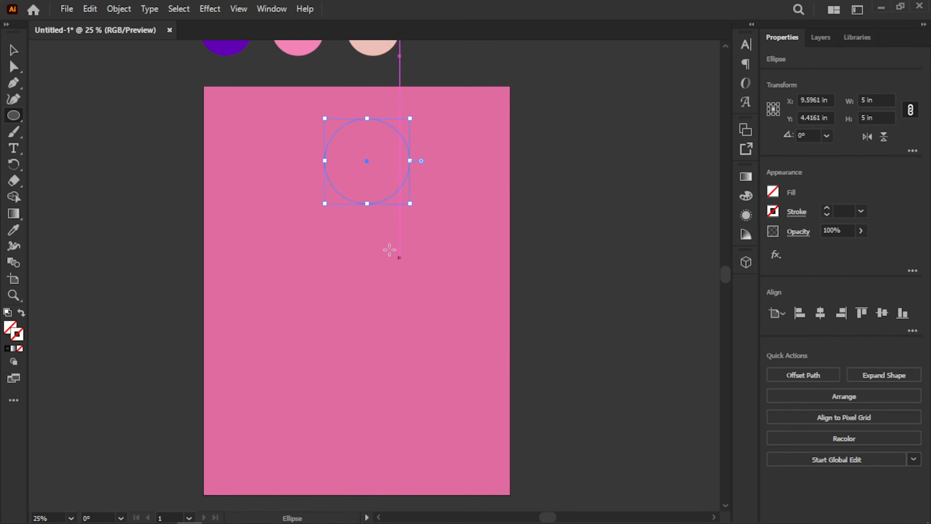
pyautogui.press('i')
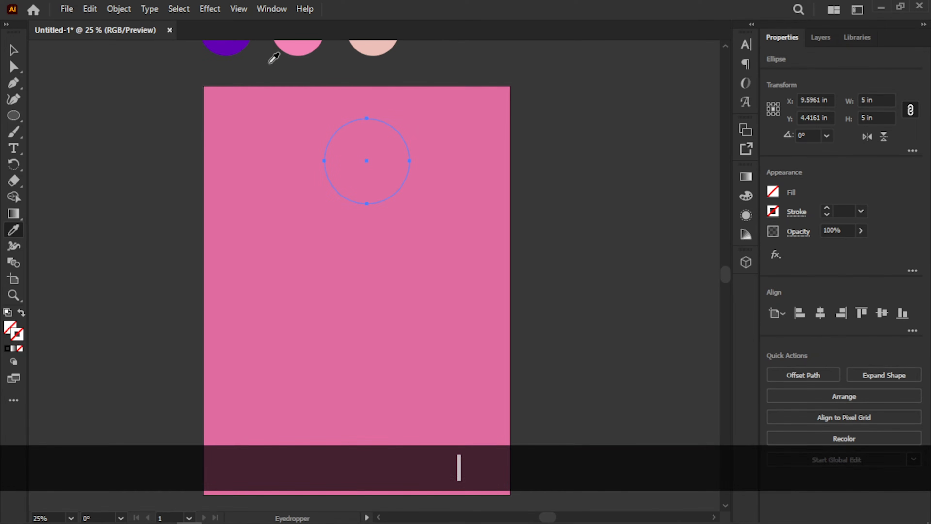
pyautogui.click(236, 48)
pyautogui.click(13, 50)
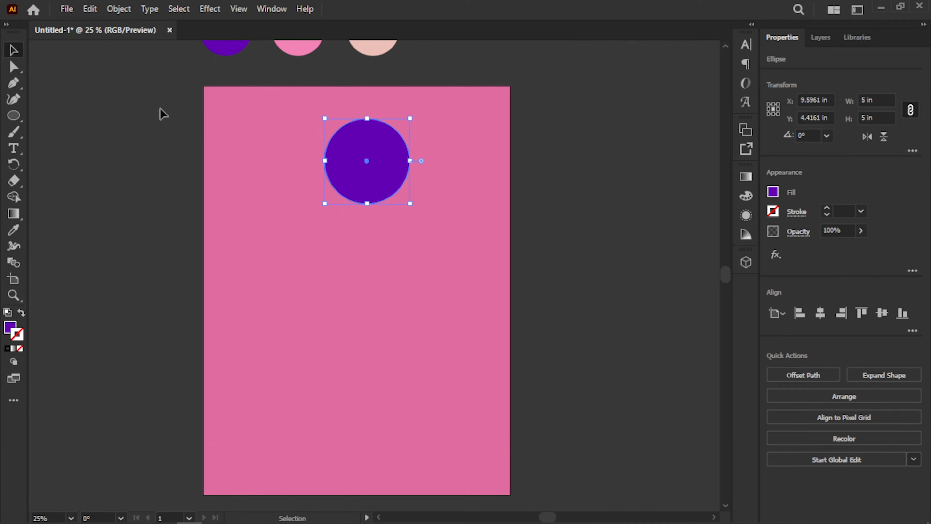
# Copy the circle twice straight down at 6 in spacing, recolouring the middle copy light pink and the lowest copy peach from the sample circles
pyautogui.moveTo(366, 164); pyautogui.dragTo(368, 269)
pyautogui.hotkey('ctrl', 'alt', 'd')
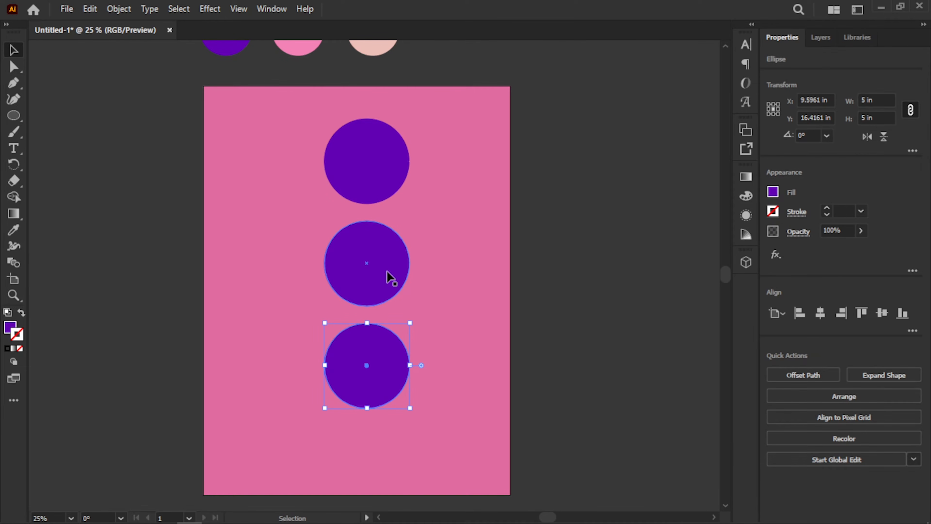
pyautogui.press('i')
pyautogui.click(379, 52)
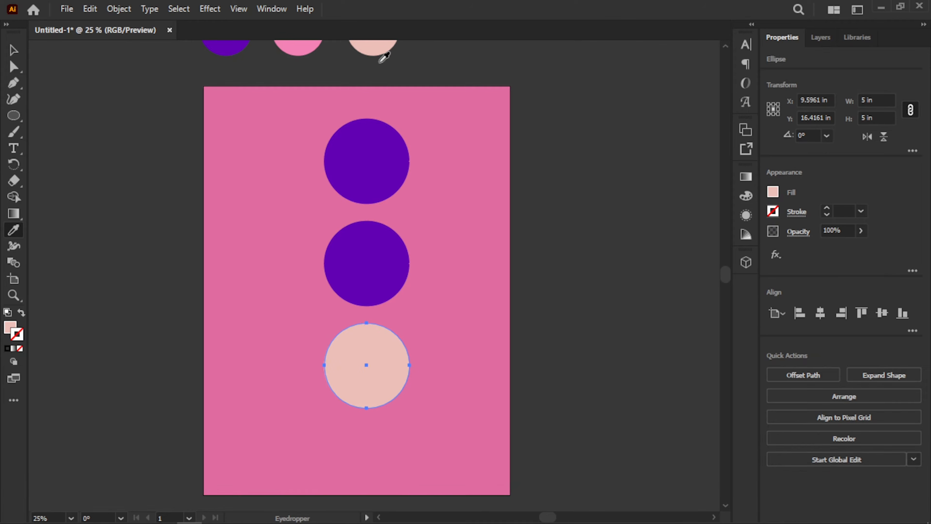
pyautogui.press('v')
pyautogui.click(391, 270)
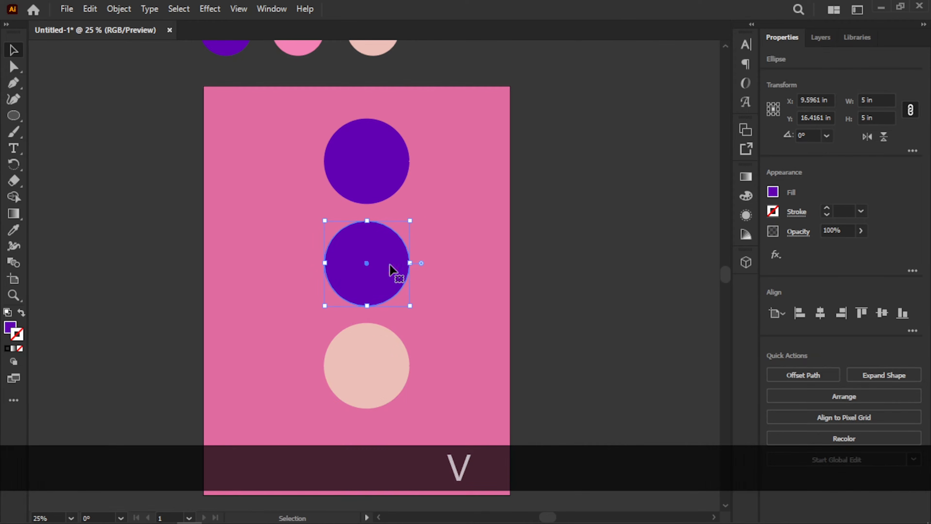
pyautogui.press('i')
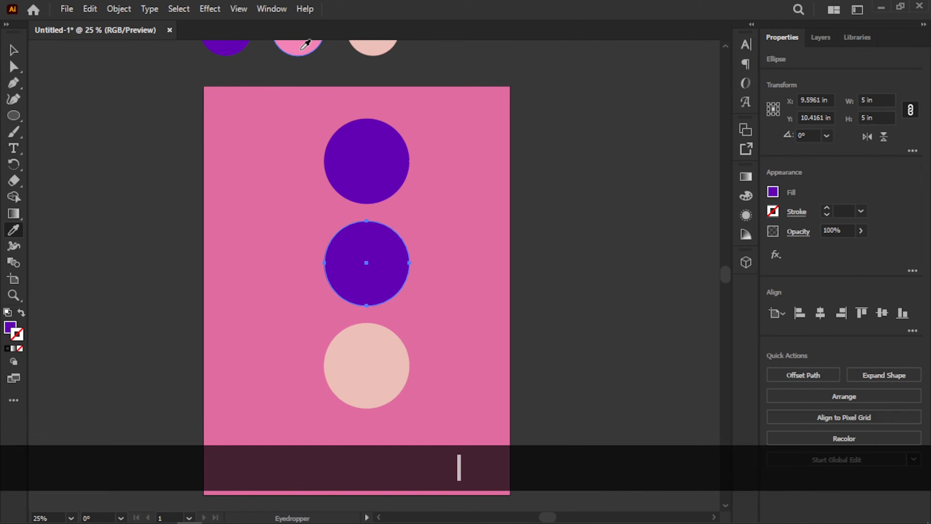
pyautogui.click(304, 46)
pyautogui.click(14, 53)
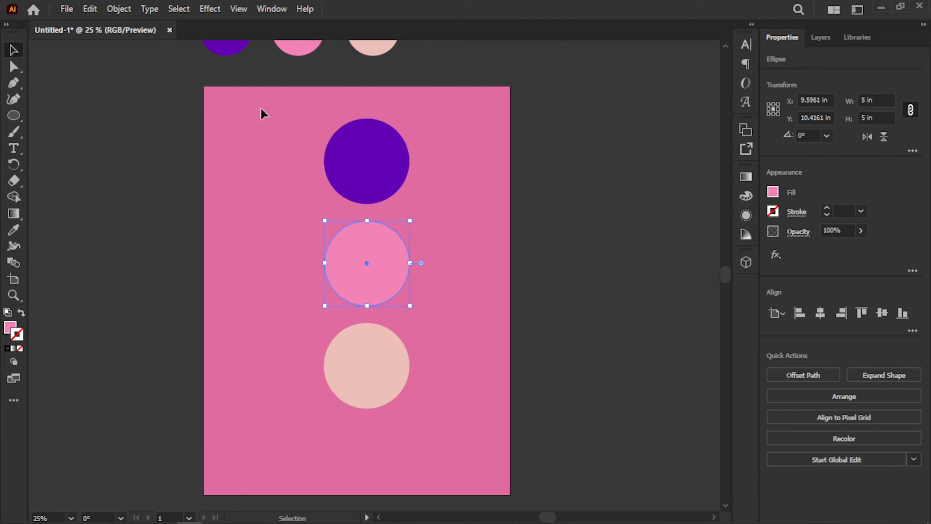
# Select all three circles and move them together to the artboard's horizontal centre at X 9 in
pyautogui.click(401, 160)
pyautogui.keyDown('shift'); pyautogui.click(380, 276); pyautogui.keyUp('shift')
pyautogui.keyDown('shift'); pyautogui.click(397, 338); pyautogui.keyUp('shift')
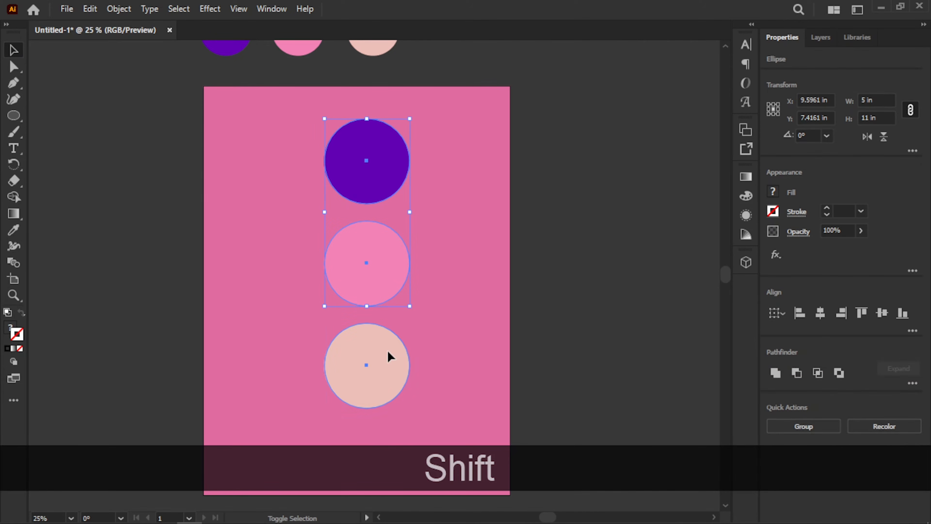
pyautogui.click(912, 331)
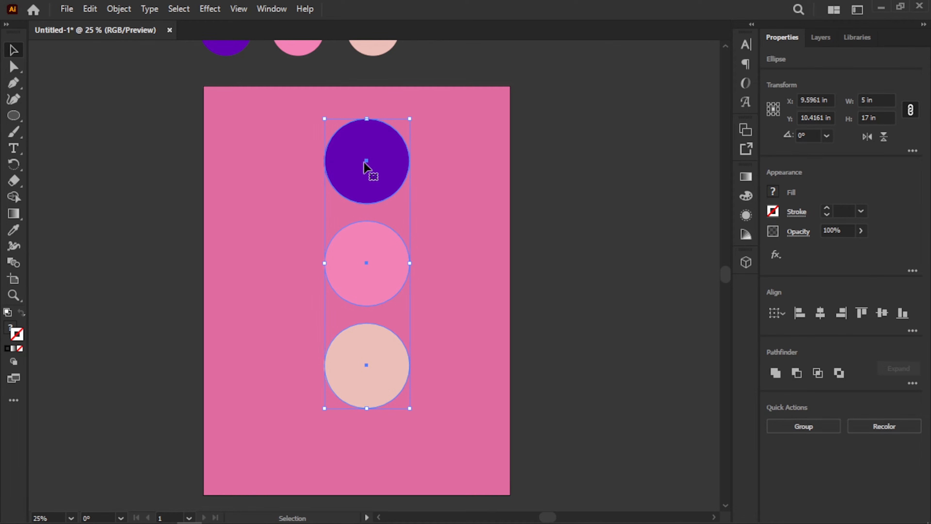
pyautogui.moveTo(364, 164); pyautogui.dragTo(351, 179)
# Make a blend from the three circles and move it straight across onto the empty canvas to the right of the artboard
pyautogui.click(120, 10)
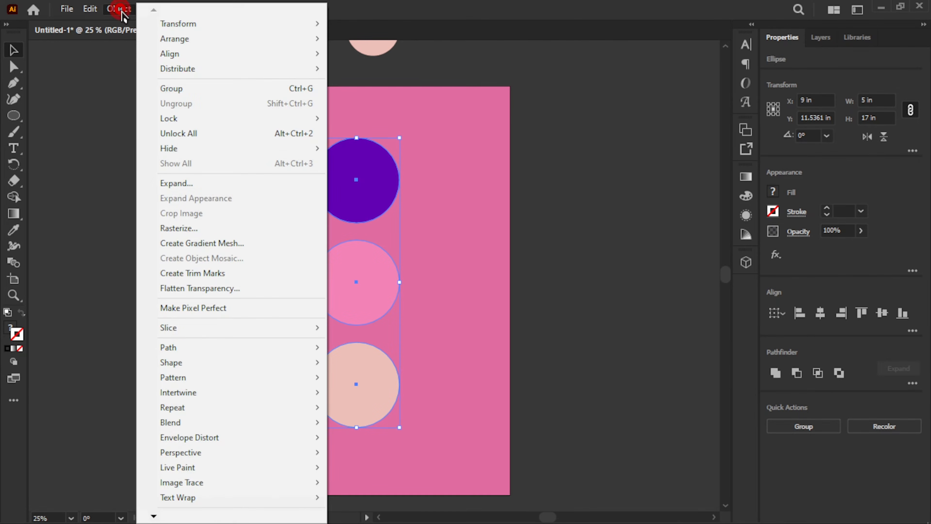
pyautogui.moveTo(255, 368)
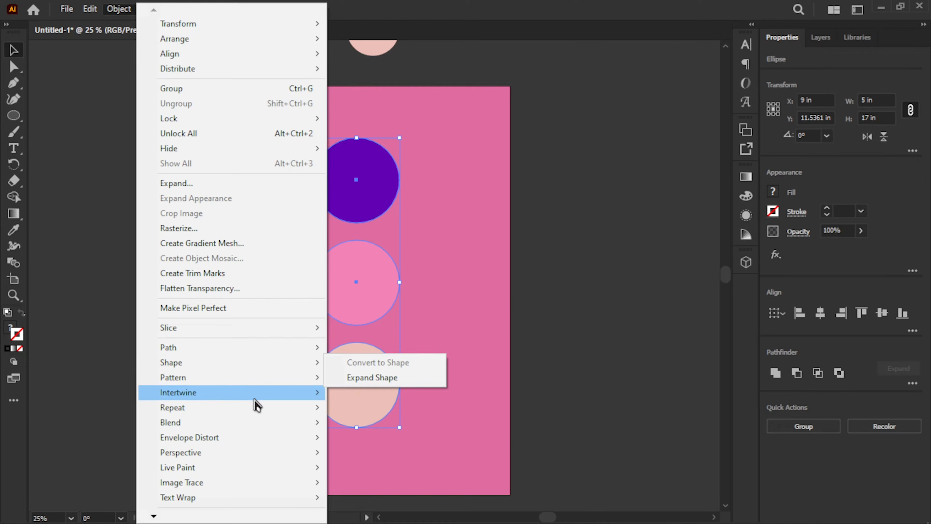
pyautogui.moveTo(256, 422)
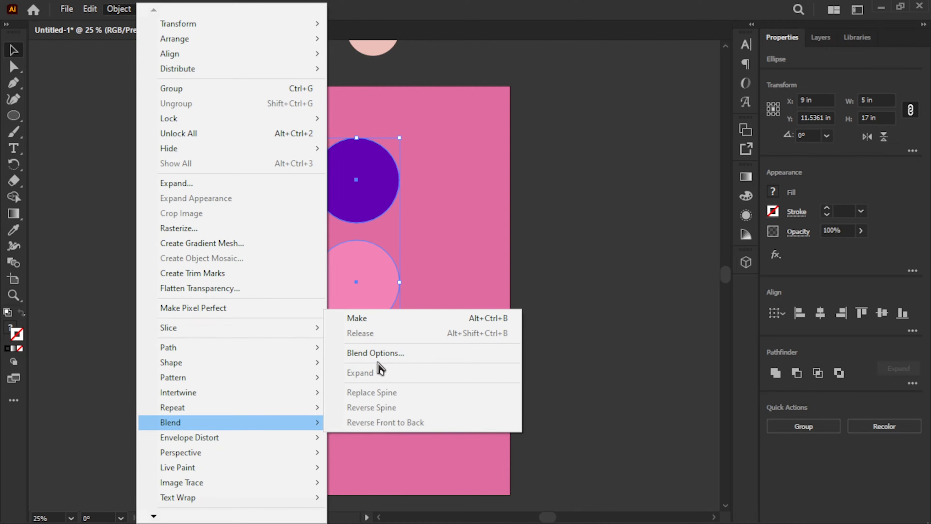
pyautogui.click(376, 323)
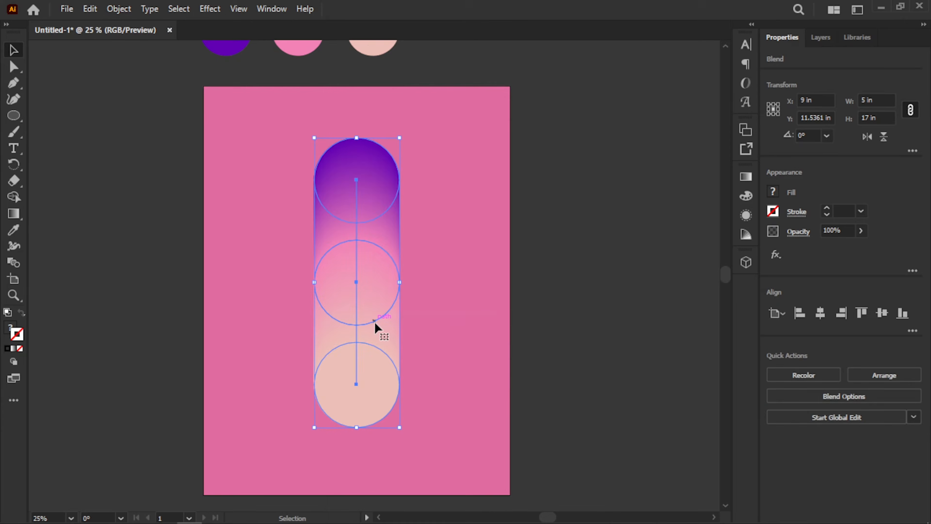
pyautogui.moveTo(358, 284); pyautogui.dragTo(567, 282)
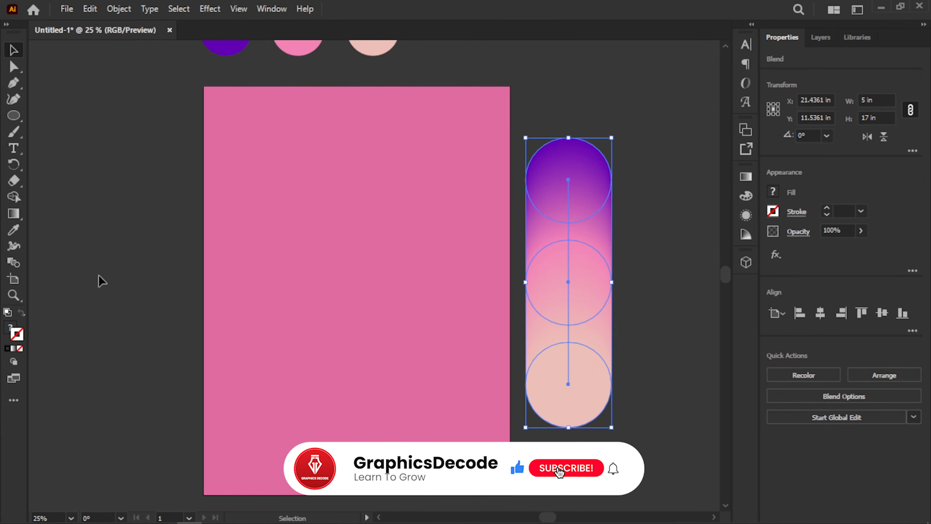
# Draw a short straight horizontal line with the Pen tool in the artboard's upper half and give it a 5 pt stroke
pyautogui.click(14, 82)
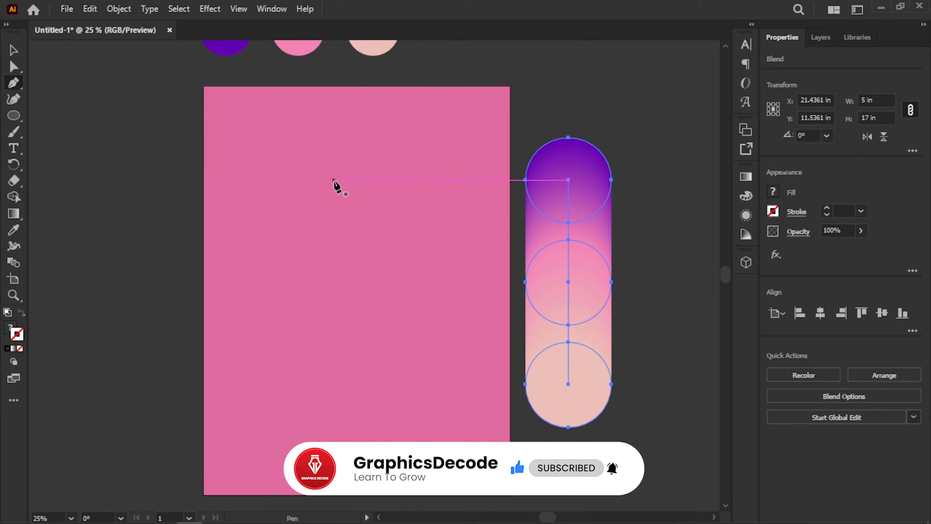
pyautogui.click(288, 229)
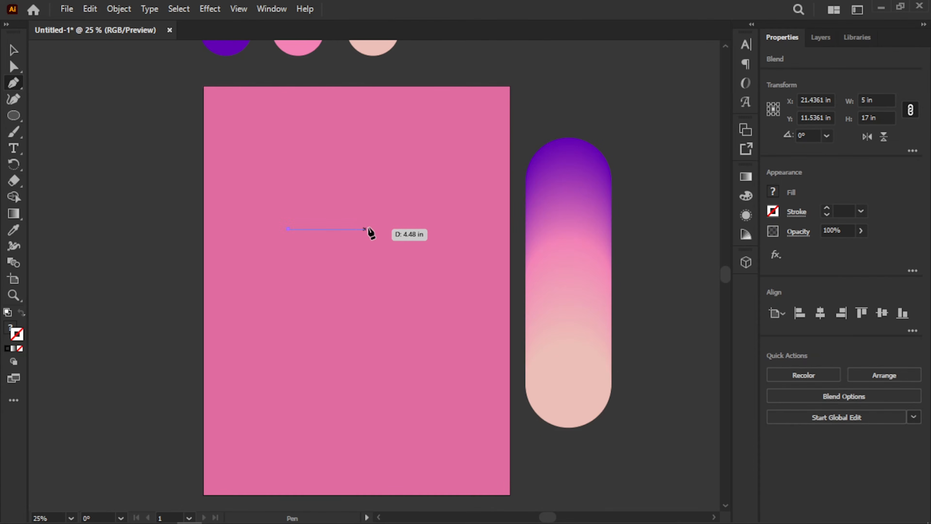
pyautogui.click(378, 229)
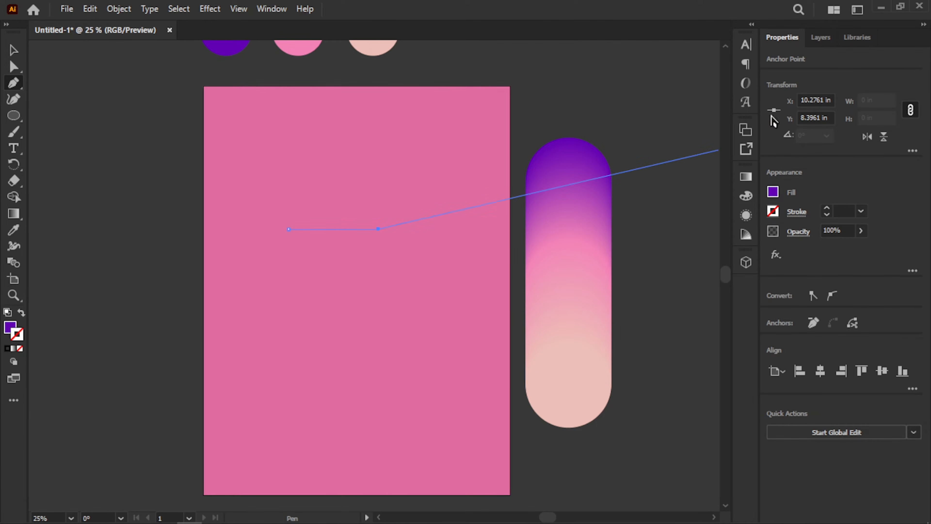
pyautogui.press('Escape')
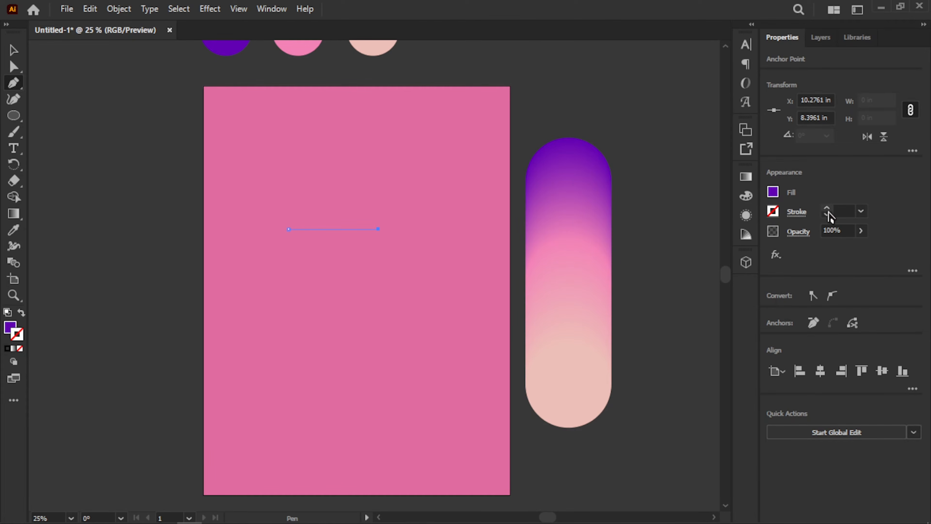
pyautogui.click(828, 209)
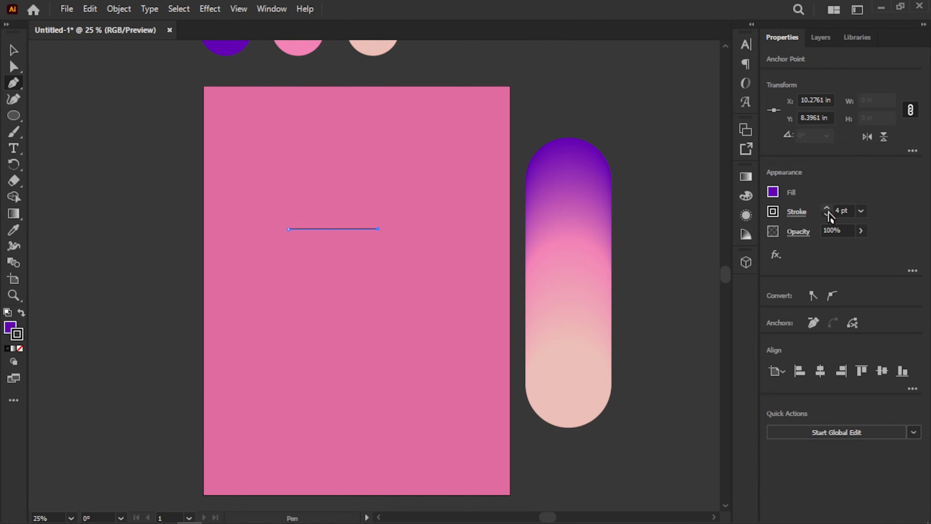
# Apply a Zig Zag effect to the line with absolute size 1.39 in, 6 ridges per segment and smooth points
pyautogui.click(209, 9)
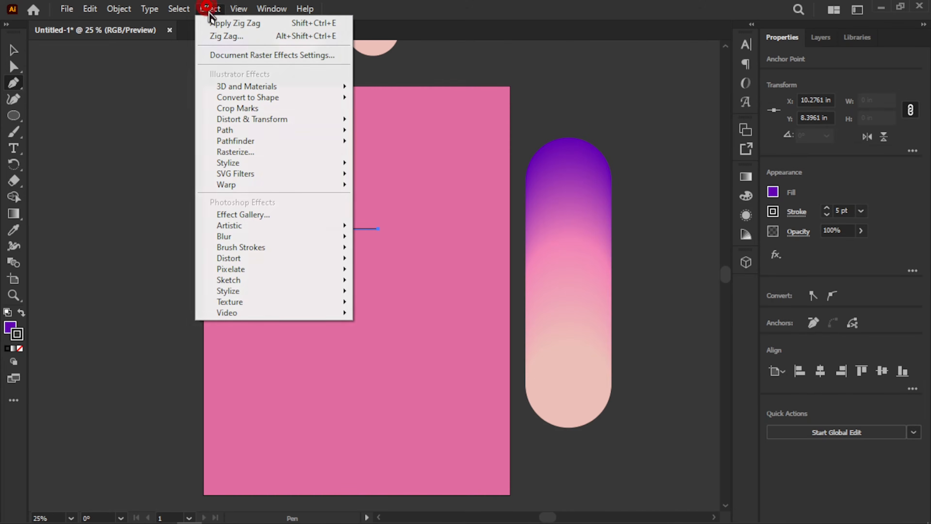
pyautogui.moveTo(318, 119)
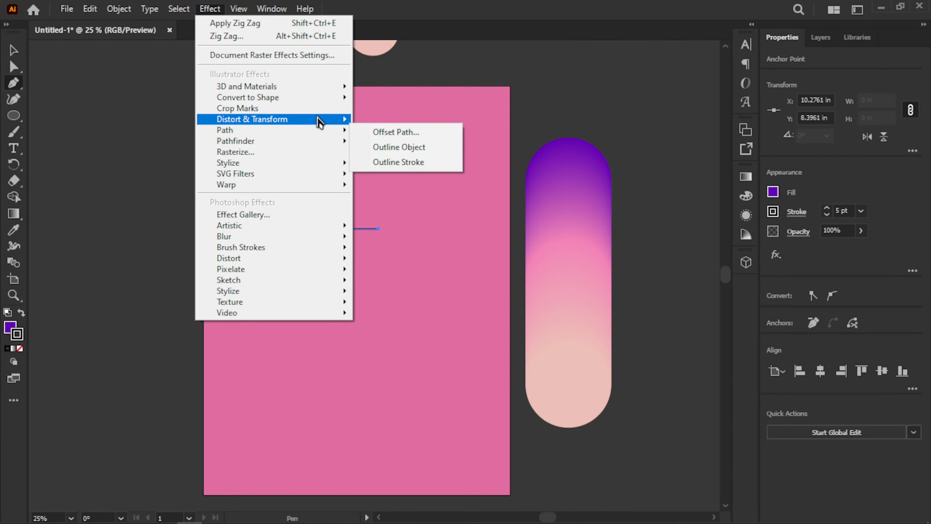
pyautogui.click(423, 212)
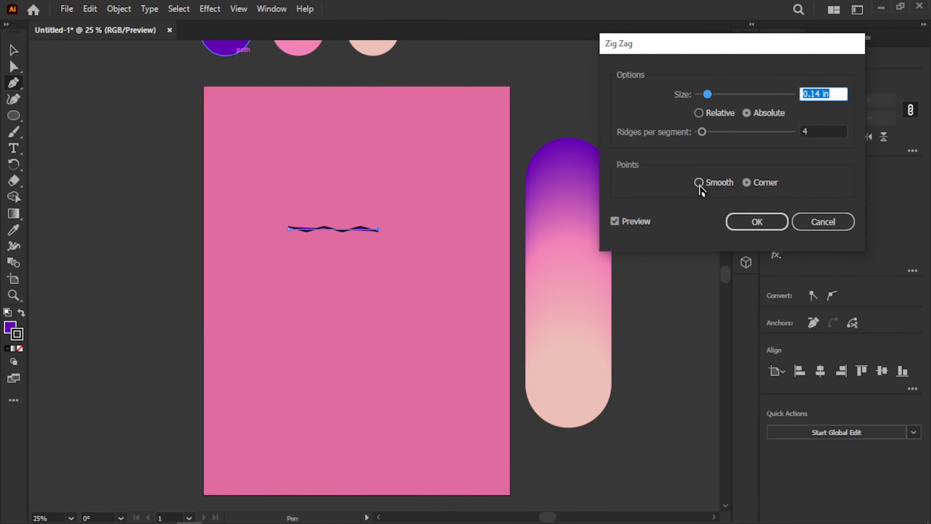
pyautogui.click(699, 183)
pyautogui.click(706, 134)
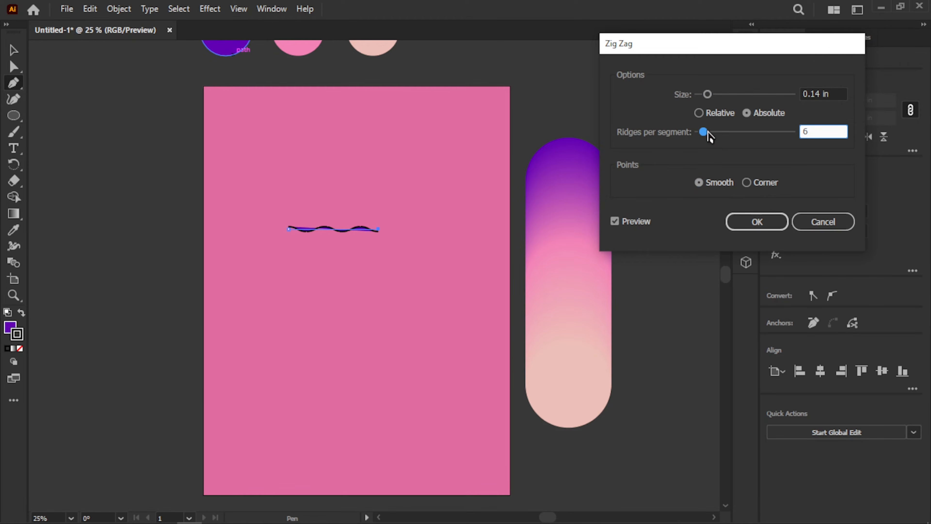
pyautogui.moveTo(708, 95); pyautogui.dragTo(797, 107)
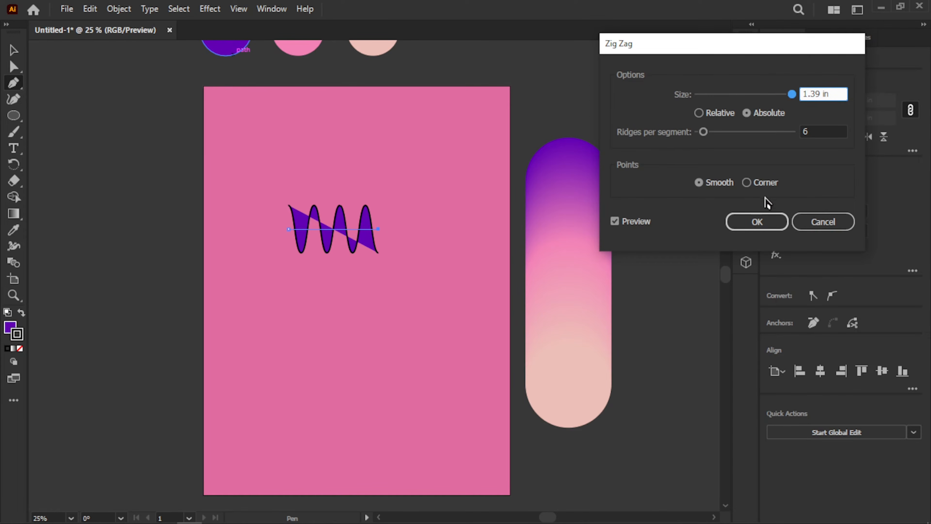
pyautogui.click(757, 221)
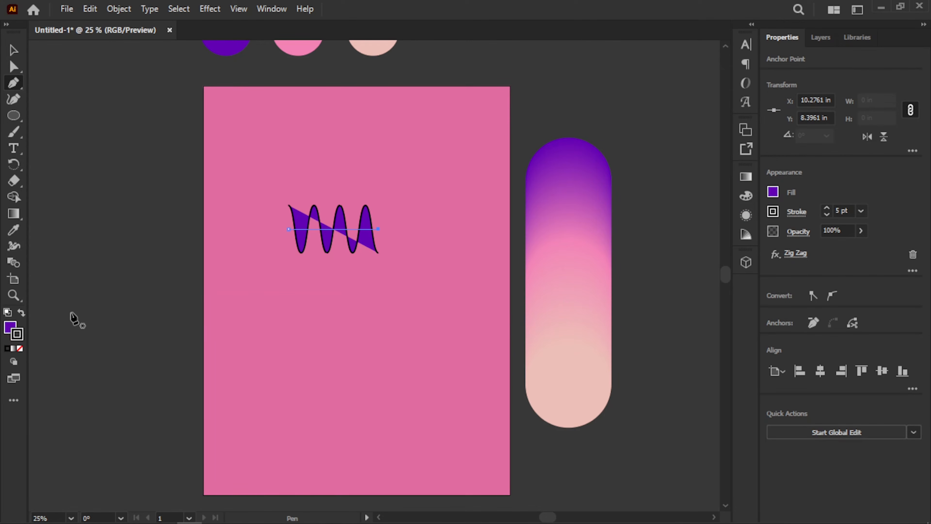
# Change the zigzag to no fill with a purple stroke and set its stroke weight to 6 pt
pyautogui.click(19, 349)
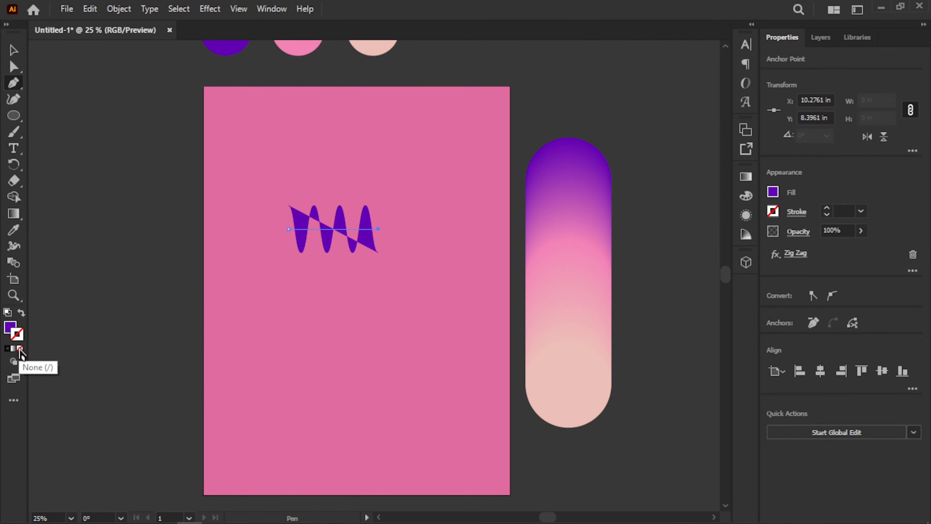
pyautogui.click(21, 312)
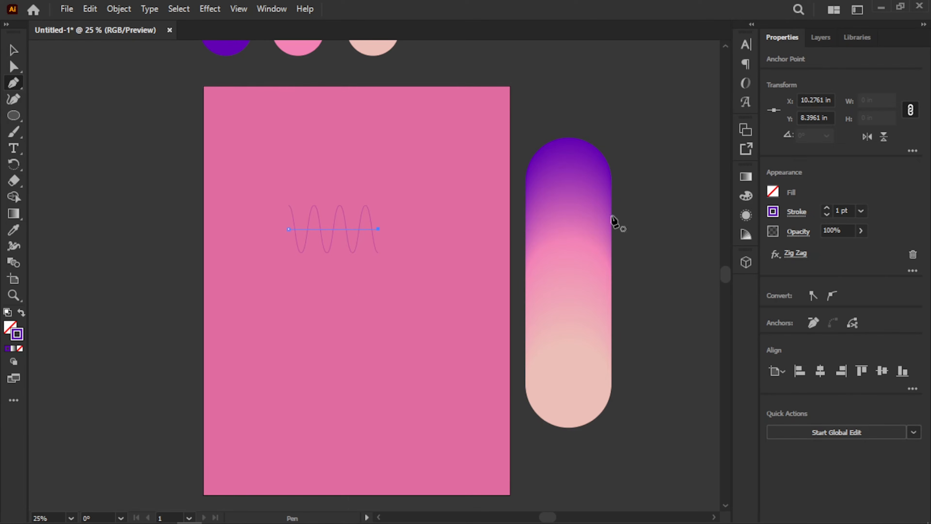
pyautogui.click(827, 207)
pyautogui.click(827, 208)
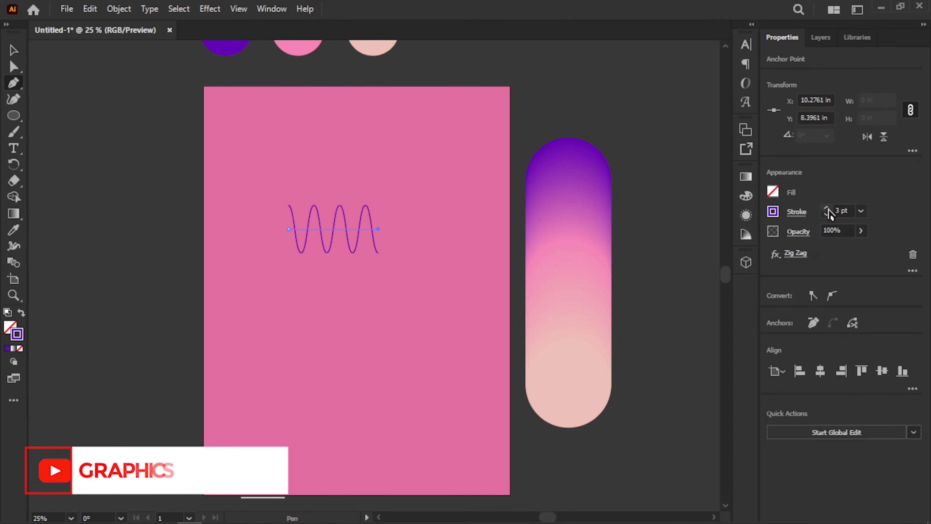
pyautogui.click(826, 208)
pyautogui.click(826, 207)
pyautogui.click(827, 209)
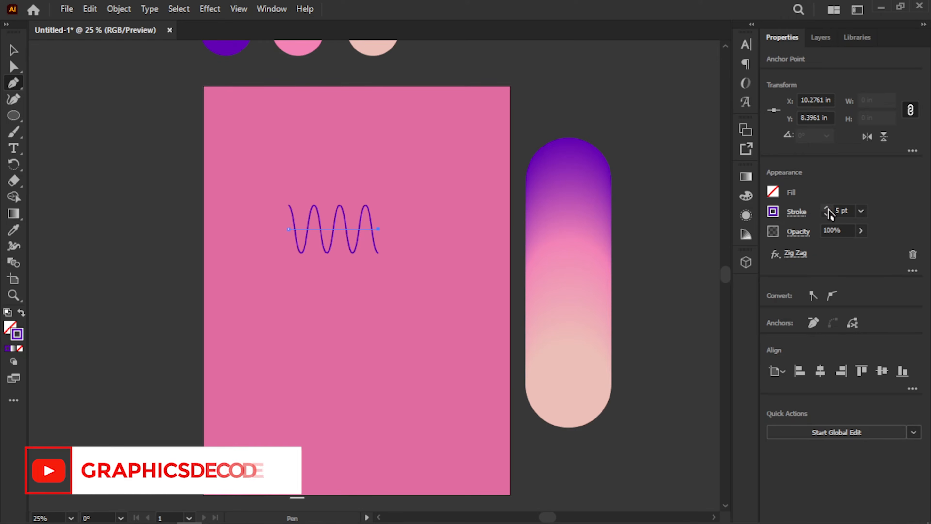
# Expand the appearance of the zigzag line so the wave becomes an editable path
pyautogui.scroll(3, 309, 250)
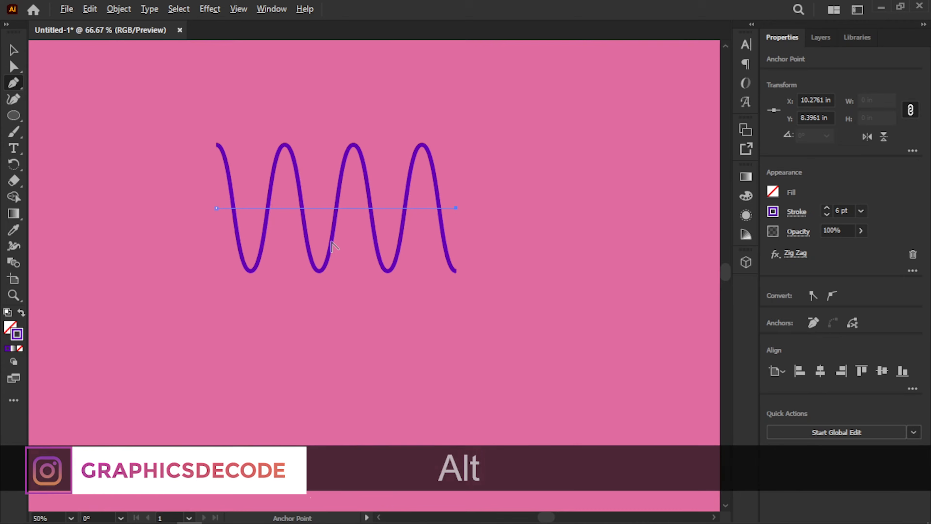
pyautogui.scroll(1, 333, 245)
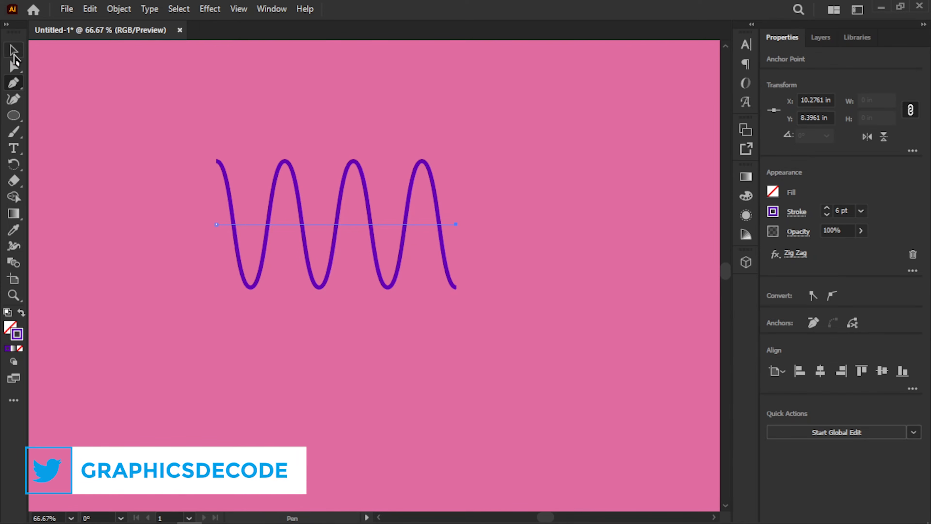
pyautogui.click(13, 51)
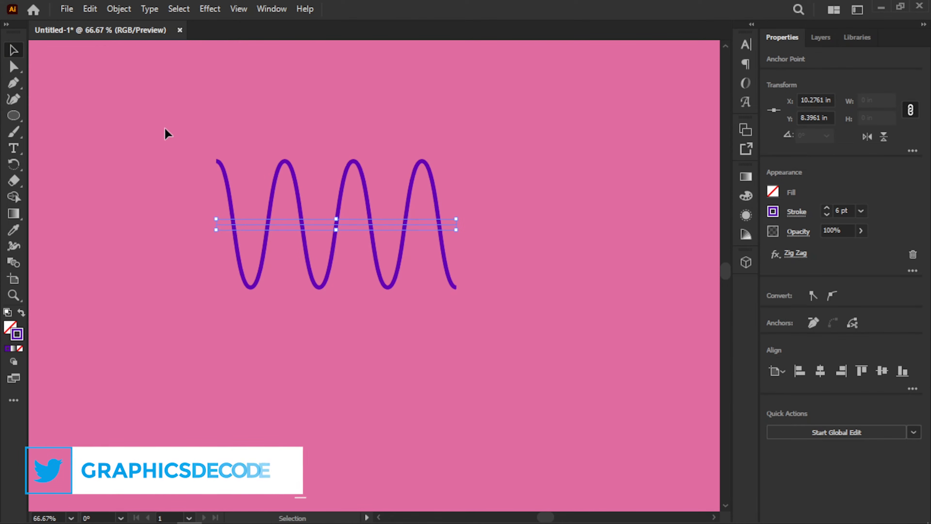
pyautogui.click(117, 8)
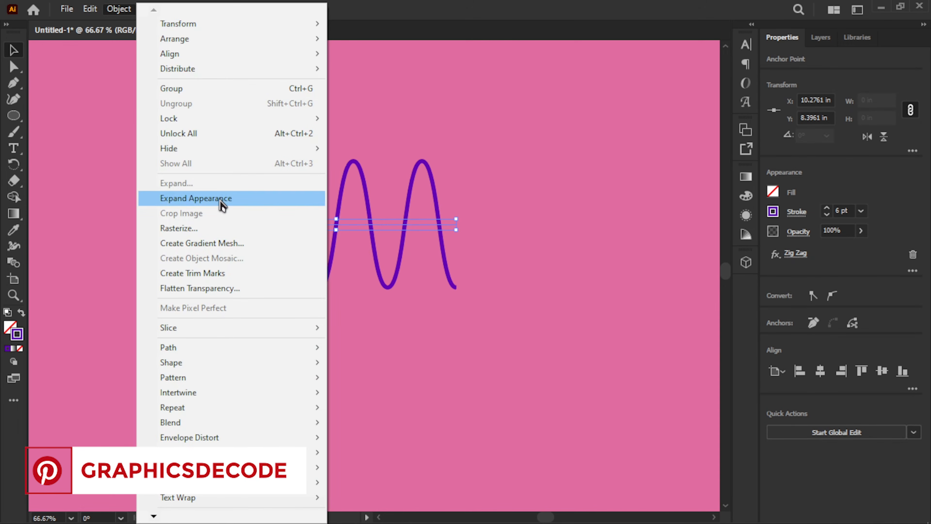
pyautogui.click(221, 200)
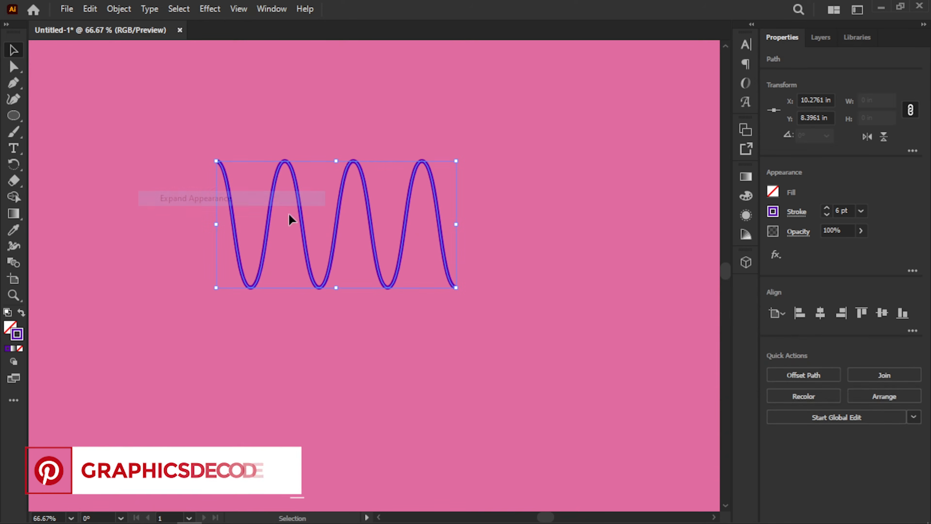
# Reflect the wavy path across the horizontal axis
pyautogui.rightClick(401, 225)
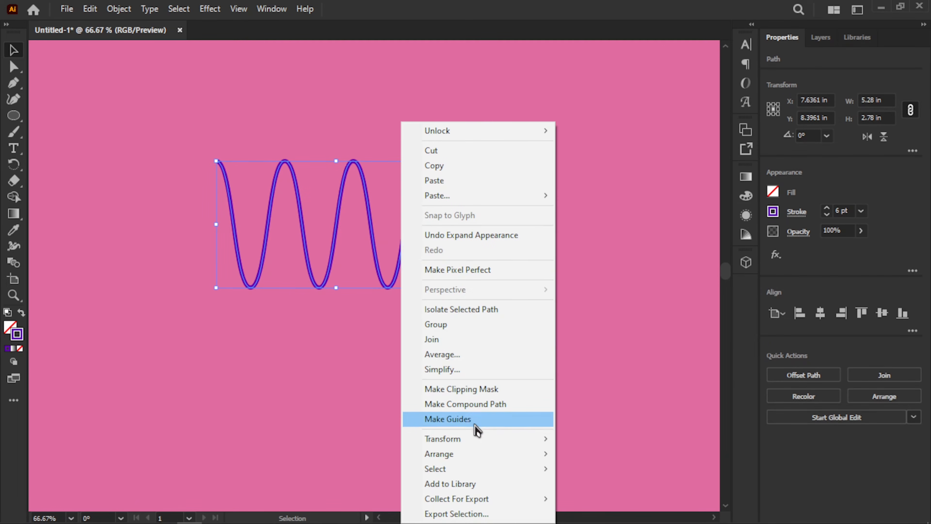
pyautogui.moveTo(481, 444)
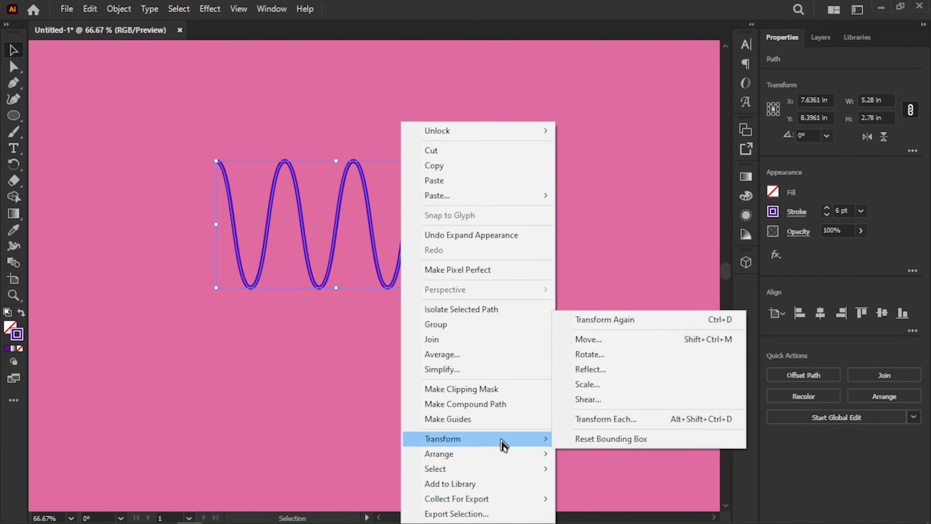
pyautogui.click(609, 375)
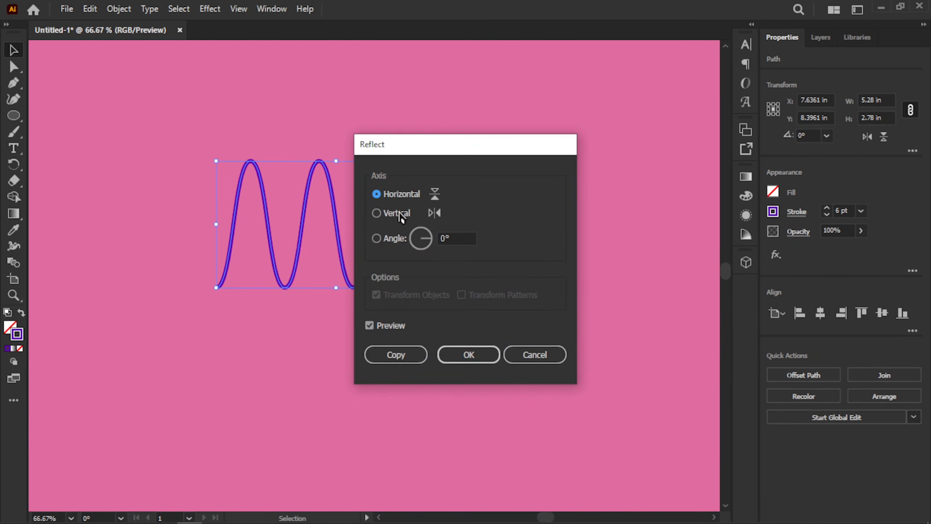
pyautogui.click(468, 355)
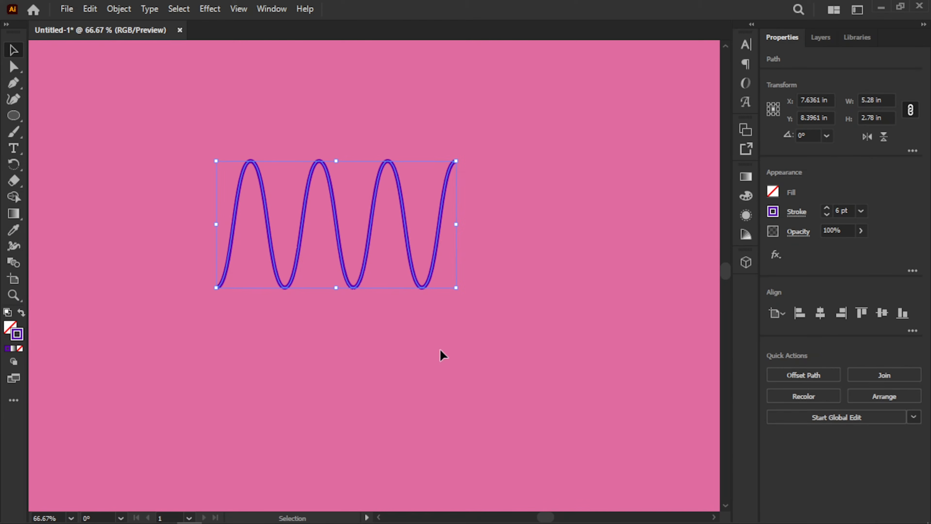
# Pull both end anchor points of the wave inward toward mid-height with Direct Selection, shortening its first and last curves
pyautogui.click(13, 68)
pyautogui.click(216, 288)
pyautogui.moveTo(233, 287); pyautogui.dragTo(236, 244)
pyautogui.moveTo(456, 160); pyautogui.dragTo(432, 231)
pyautogui.moveTo(432, 193); pyautogui.dragTo(434, 207)
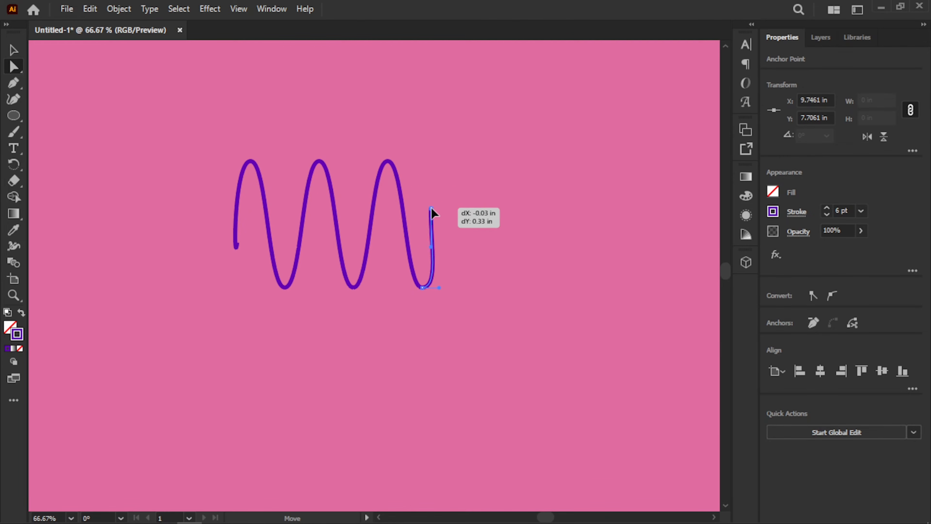
# Move the wave's second and third peaks, last two troughs and end point up and inward so the curves rise progressively
pyautogui.moveTo(319, 162); pyautogui.dragTo(312, 142)
pyautogui.moveTo(353, 287); pyautogui.dragTo(345, 272)
pyautogui.moveTo(387, 160); pyautogui.dragTo(363, 129)
pyautogui.moveTo(423, 287); pyautogui.dragTo(393, 248)
pyautogui.moveTo(433, 207); pyautogui.dragTo(403, 183)
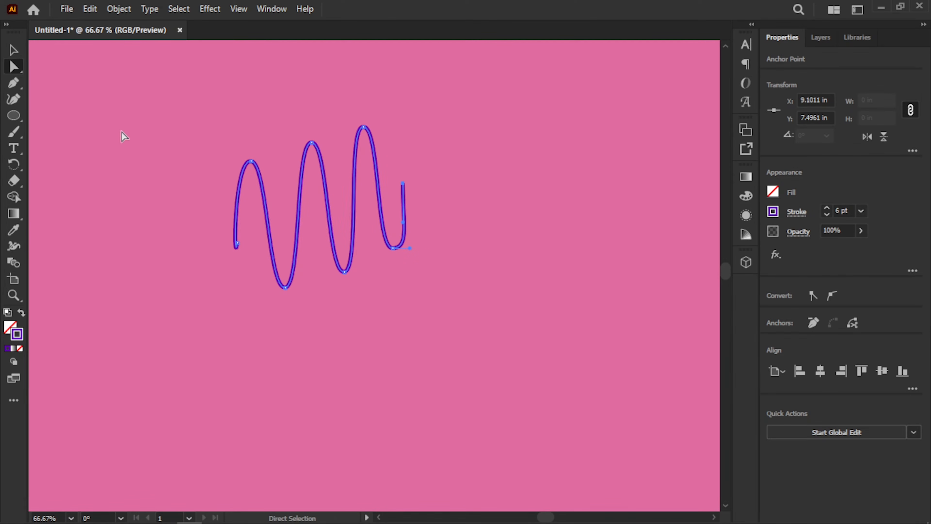
# Enlarge the wavy path proportionally to about 11.26 by 10.71 in and place it in the middle of the artboard
pyautogui.scroll(-1, 344, 200)
pyautogui.click(14, 51)
pyautogui.scroll(-2, 346, 221)
pyautogui.moveTo(369, 217); pyautogui.dragTo(493, 221)
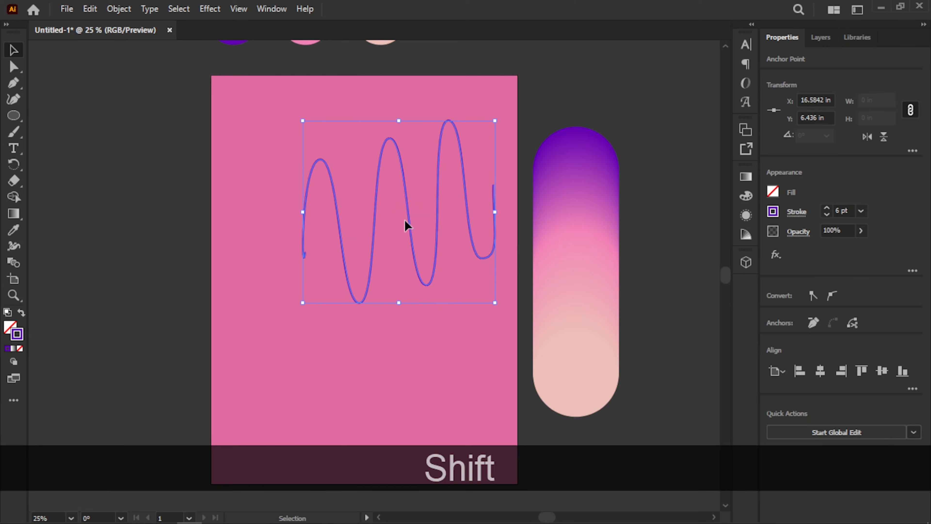
pyautogui.moveTo(410, 222); pyautogui.dragTo(370, 287)
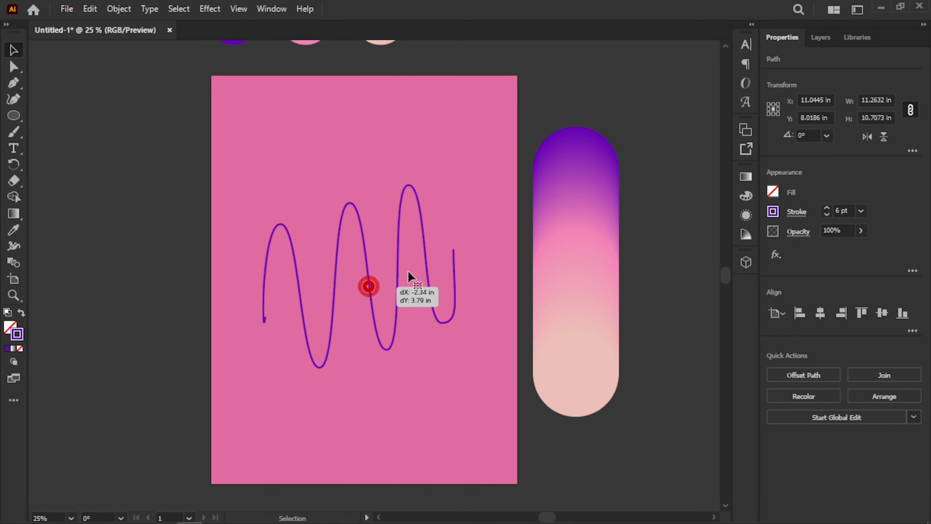
# Replace the spine of the circle blend with the wavy path
pyautogui.keyDown('shift'); pyautogui.click(587, 245); pyautogui.keyUp('shift')
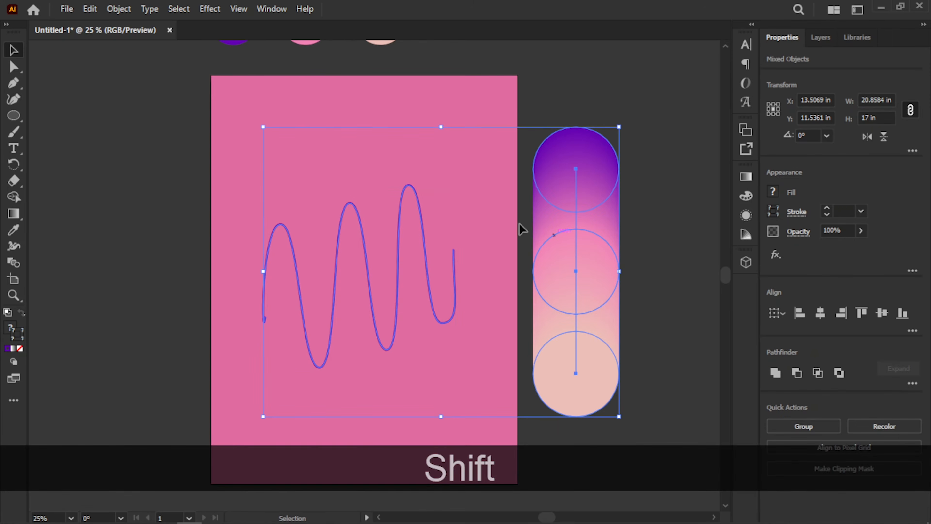
pyautogui.click(119, 9)
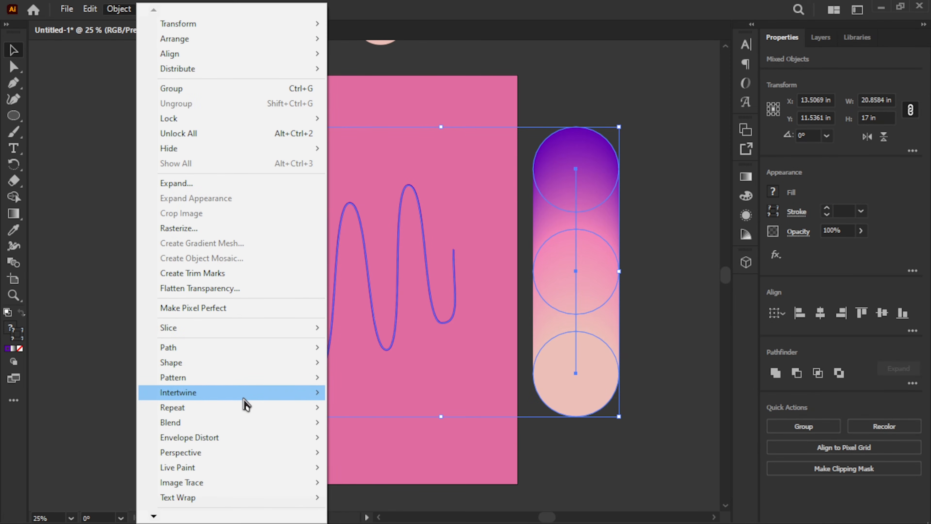
pyautogui.moveTo(258, 423)
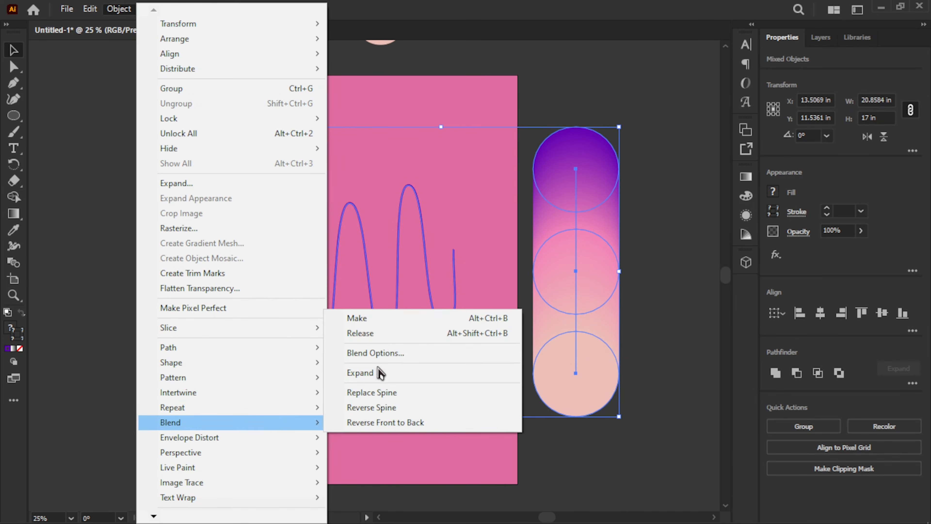
pyautogui.click(386, 393)
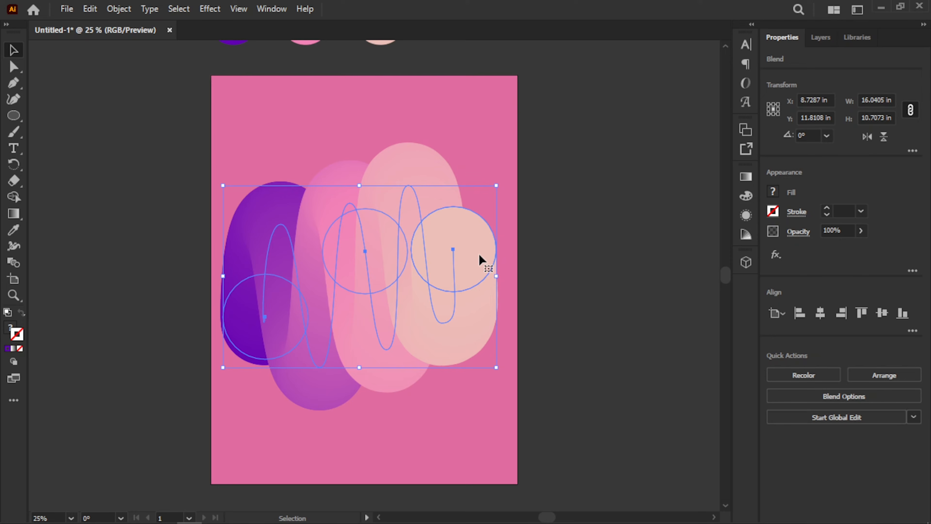
# Rotate the wavy blend to 225° and position it around the centre of the artboard, with its purple end at the upper right
pyautogui.moveTo(456, 275); pyautogui.dragTo(461, 272)
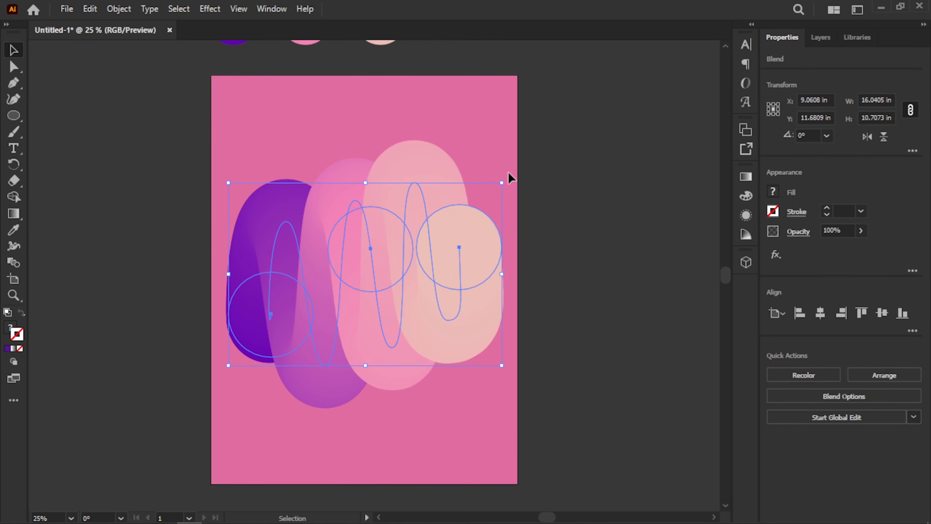
pyautogui.moveTo(508, 174); pyautogui.dragTo(413, 423)
pyautogui.moveTo(266, 135); pyautogui.dragTo(352, 116)
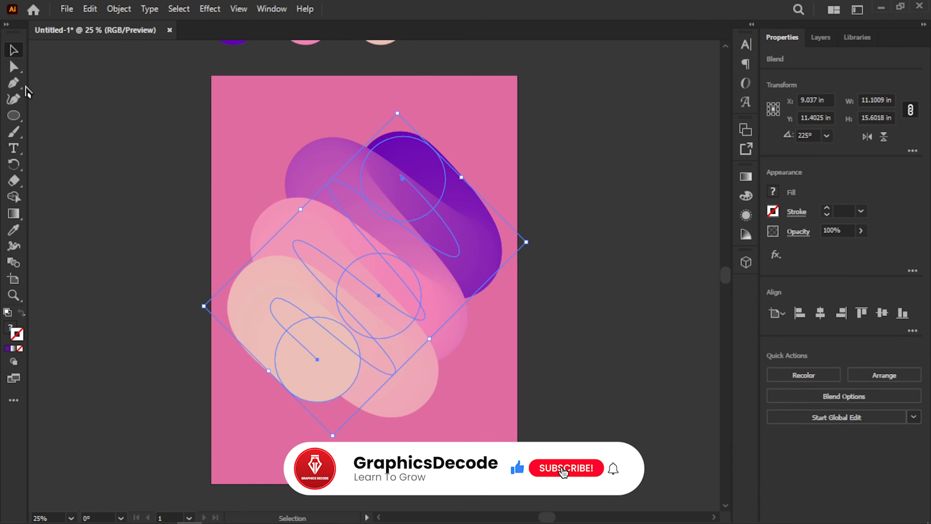
# With the Curvature tool, shift the spine point near the peach end slightly inward and extend the pink left bend up and outward
pyautogui.click(13, 99)
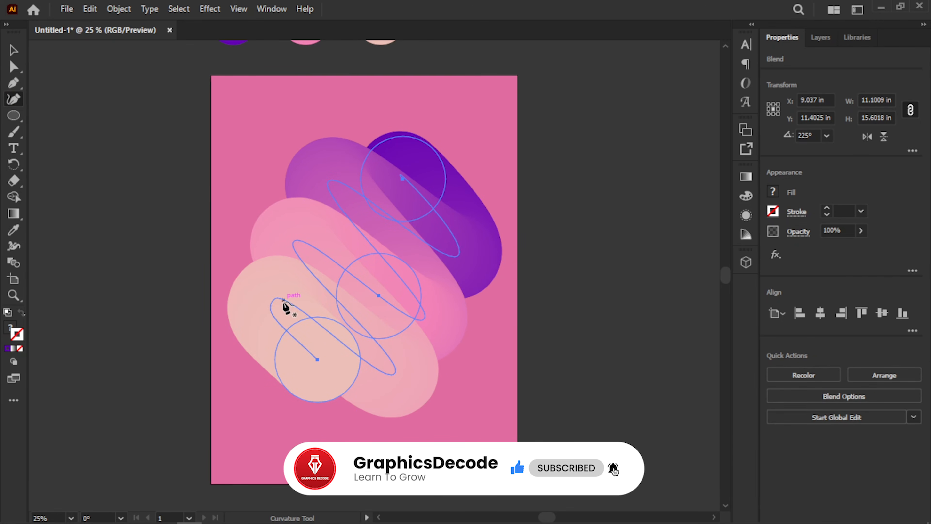
pyautogui.click(289, 305)
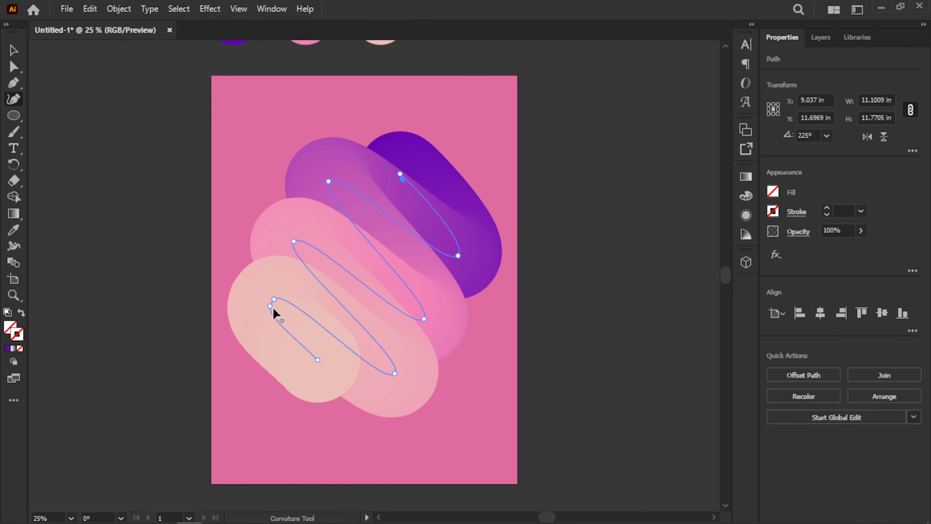
pyautogui.moveTo(270, 305); pyautogui.dragTo(274, 305)
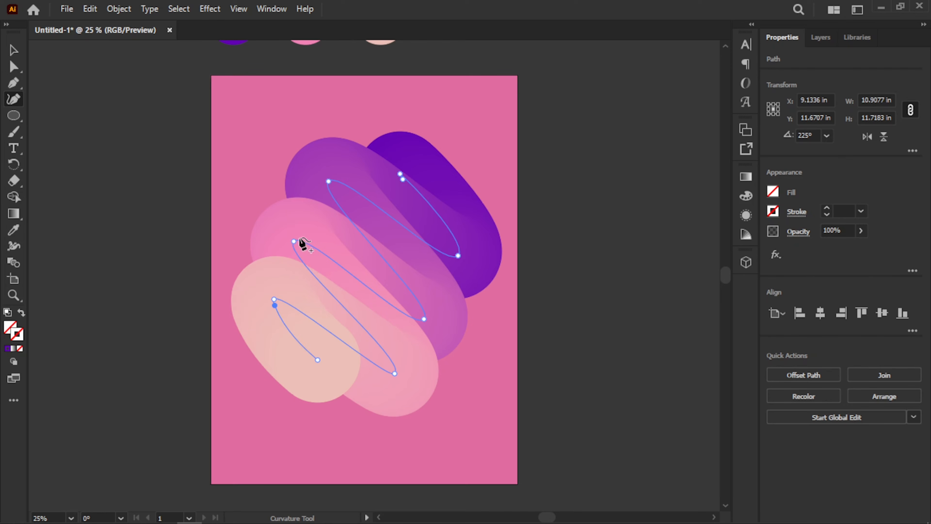
pyautogui.moveTo(294, 241); pyautogui.dragTo(282, 232)
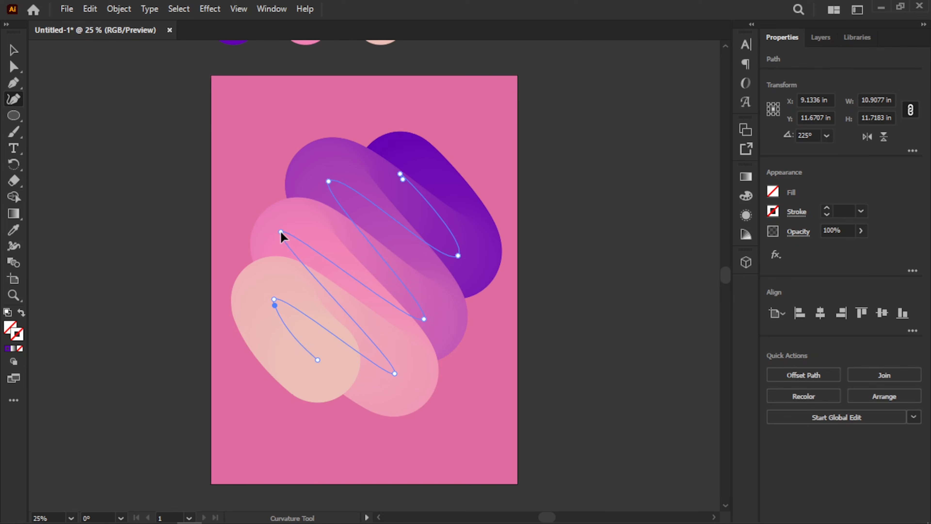
# Extend the spine's upper-left purple bend outward and pull its two upper right-hand bends slightly inward
pyautogui.moveTo(328, 181); pyautogui.dragTo(306, 168)
pyautogui.moveTo(458, 256); pyautogui.dragTo(451, 253)
pyautogui.moveTo(424, 319); pyautogui.dragTo(420, 315)
pyautogui.moveTo(451, 253); pyautogui.dragTo(442, 247)
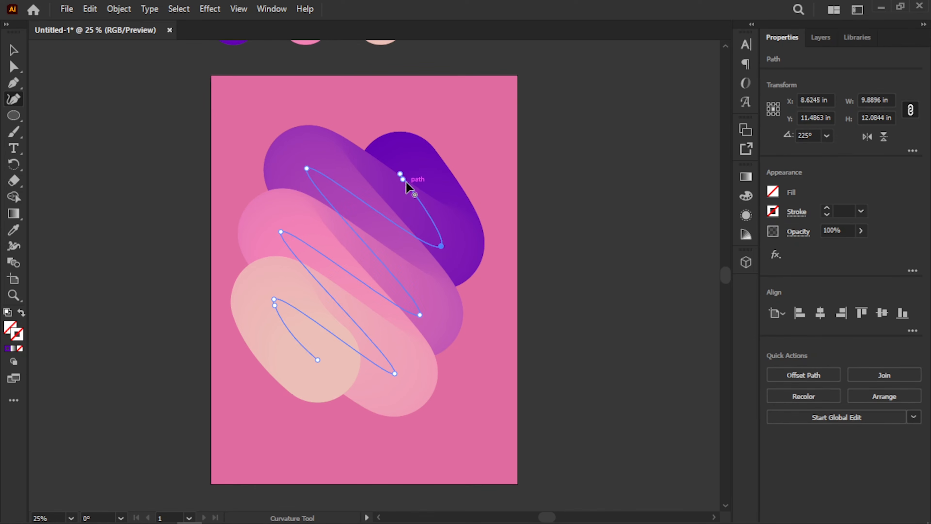
# Spread the two spine points at the dark purple end apart to round that end, and nudge the whole blend slightly down
pyautogui.moveTo(400, 174); pyautogui.dragTo(389, 168)
pyautogui.click(405, 175)
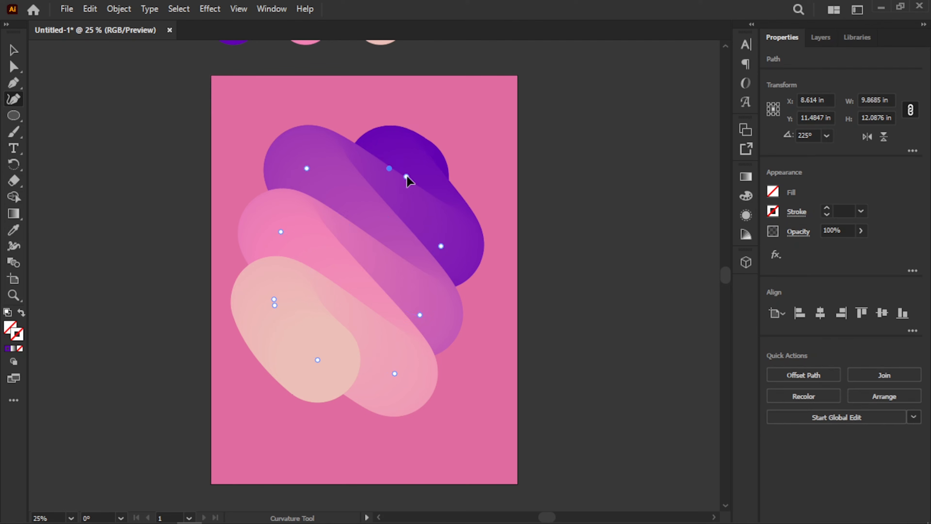
pyautogui.moveTo(400, 176); pyautogui.dragTo(408, 175)
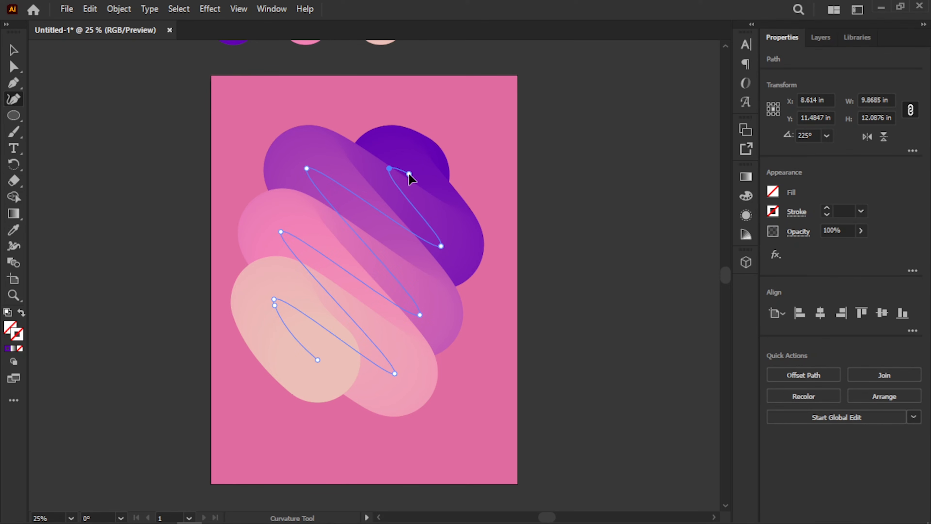
pyautogui.click(13, 49)
pyautogui.moveTo(380, 246); pyautogui.dragTo(384, 254)
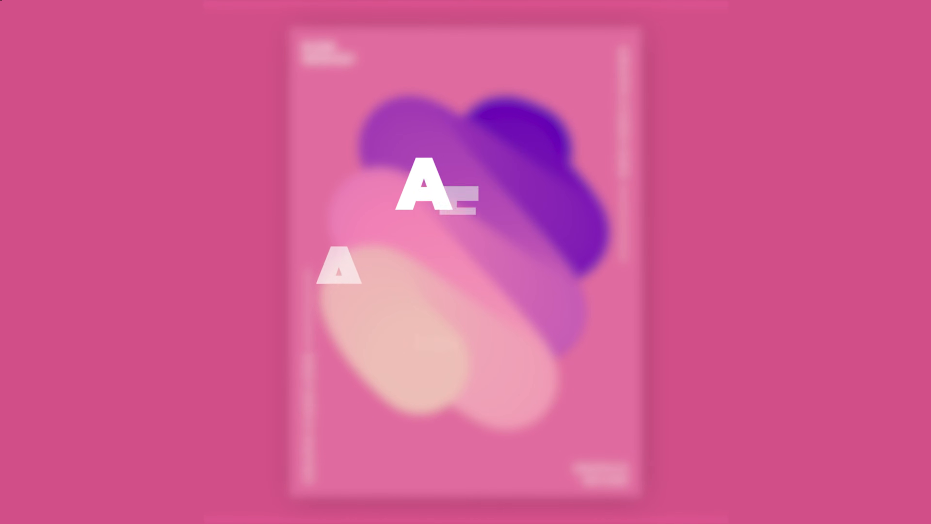